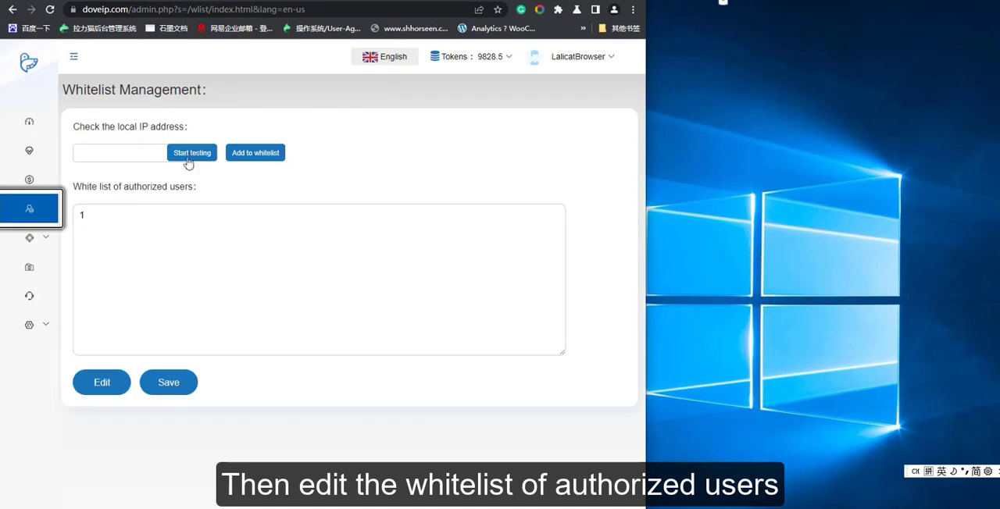
Detect the local IP address, make it the only entry in the whitelist of authorized users, and save the list.
click(193, 156)
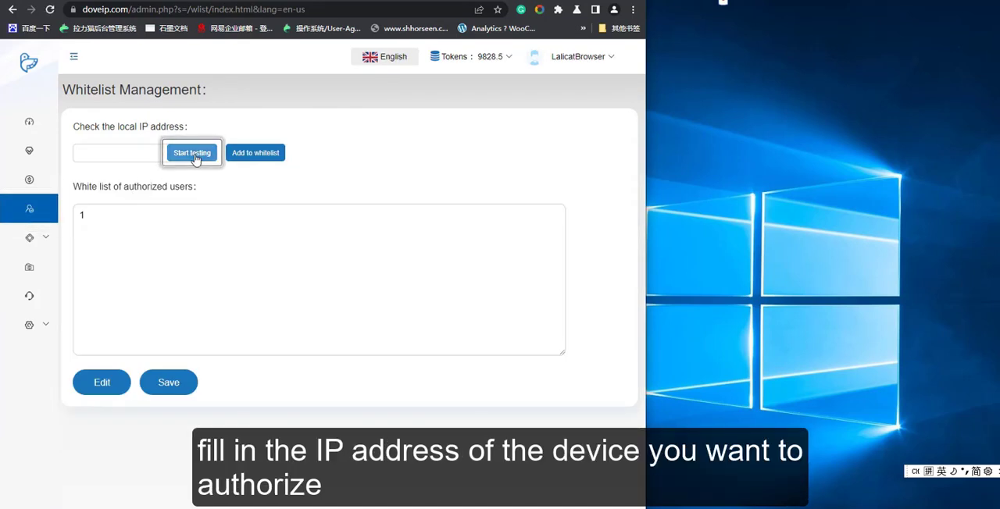
click(136, 153)
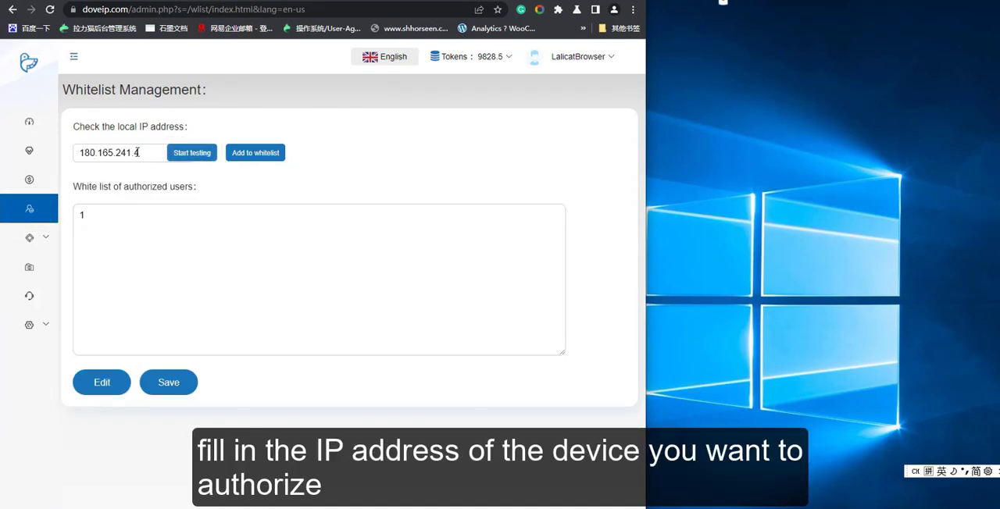
click(254, 156)
click(93, 223)
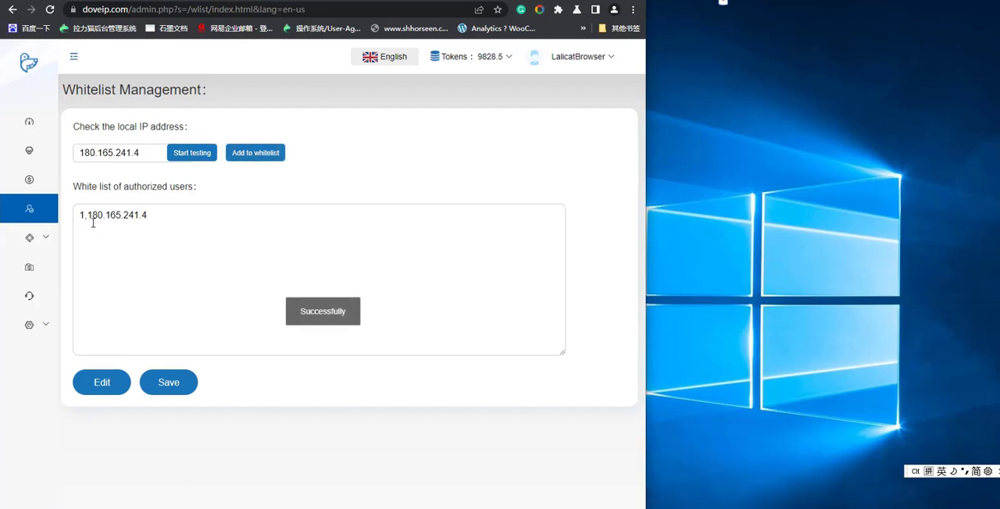
click(167, 381)
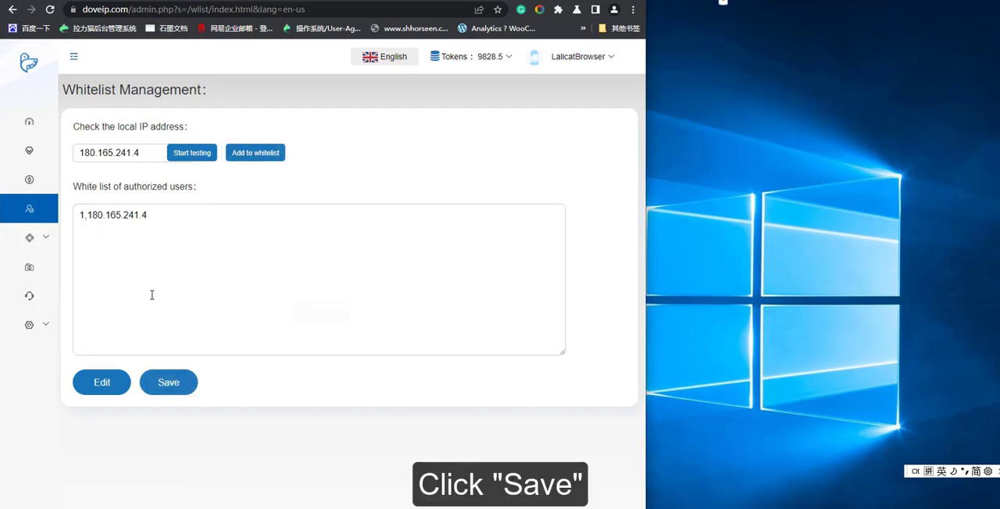
In Channel Management, set up a channel named 2-testing with the Mobile Proxy IP type.
click(45, 238)
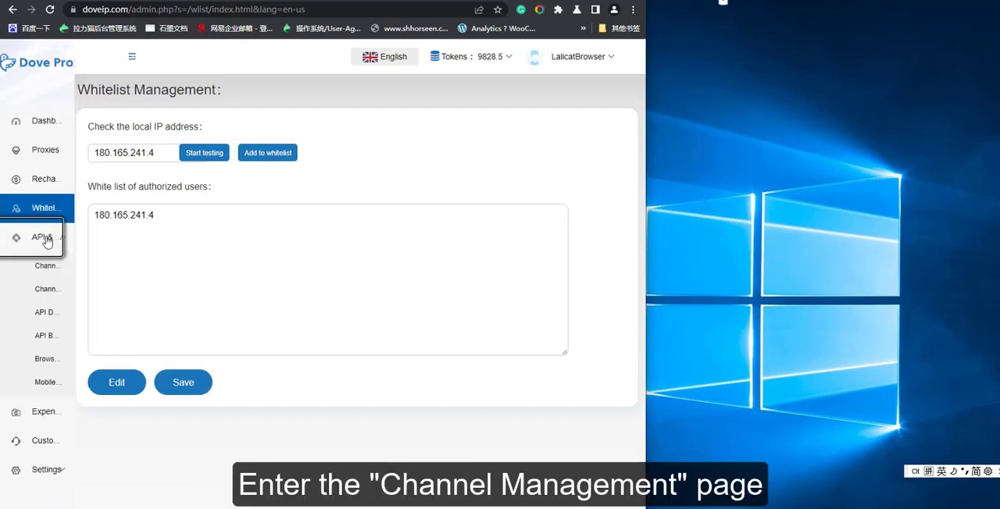
click(78, 290)
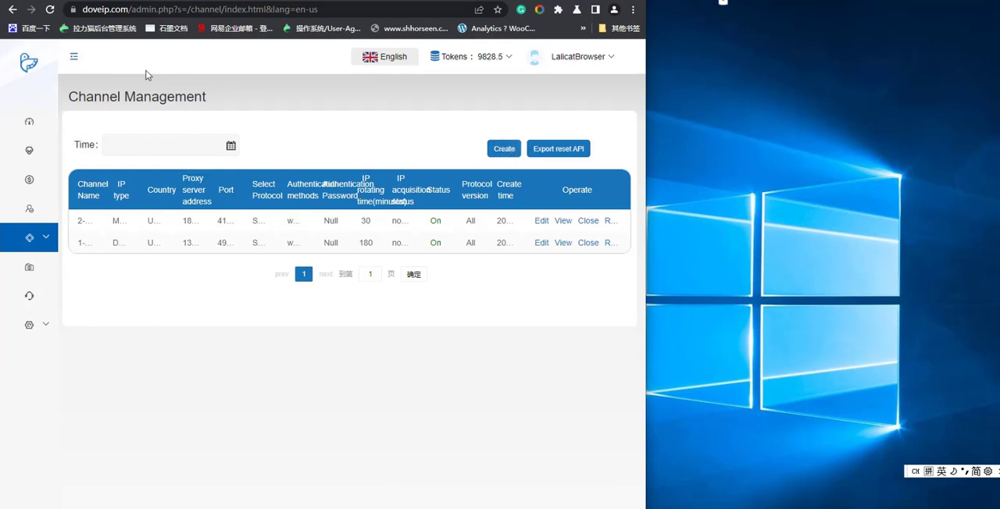
click(506, 149)
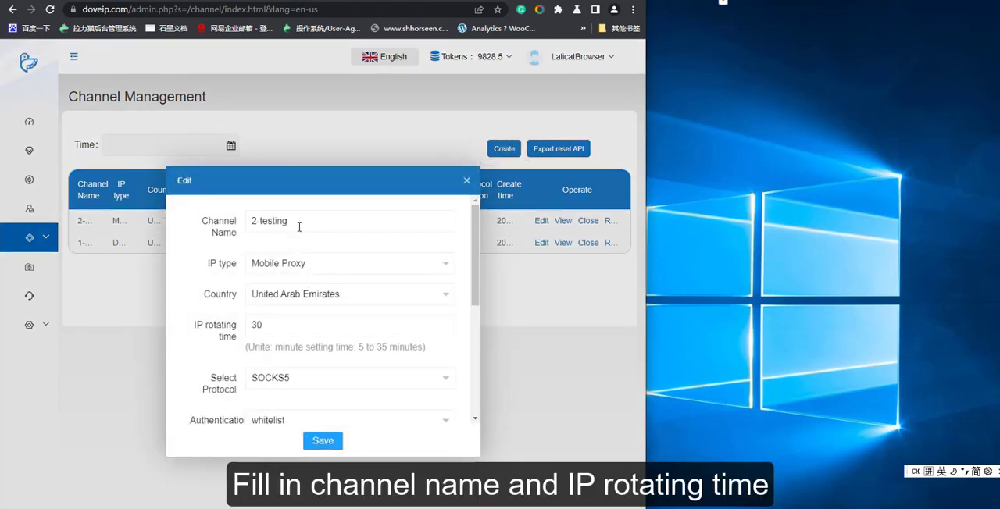
click(297, 222)
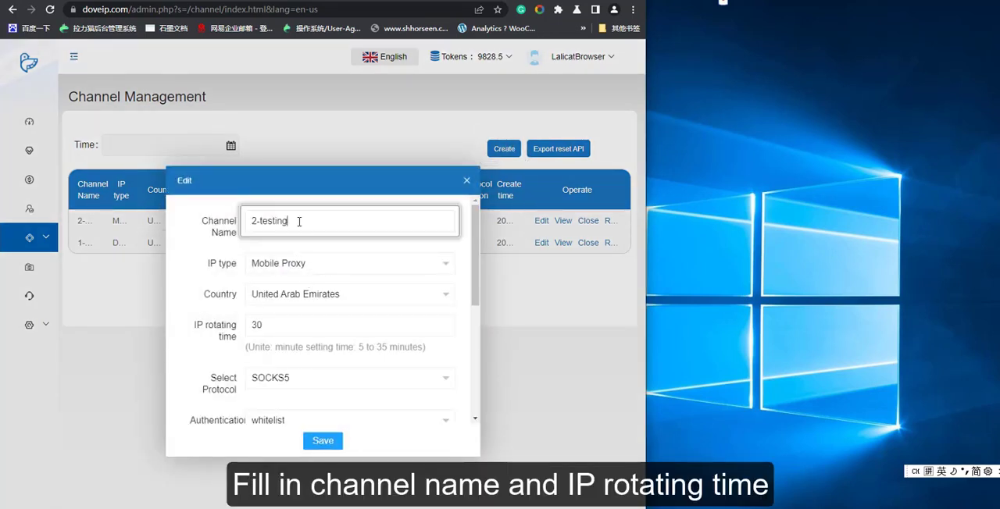
click(322, 264)
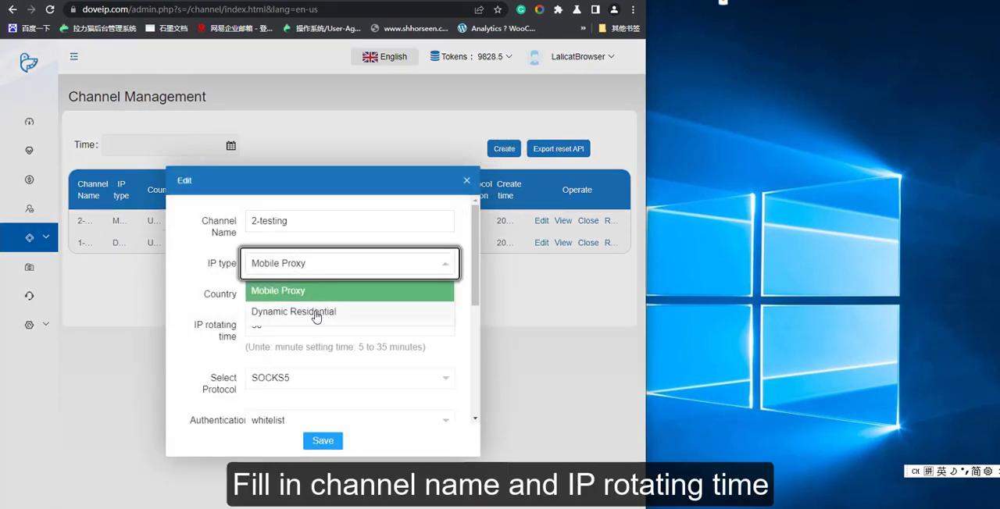
click(318, 297)
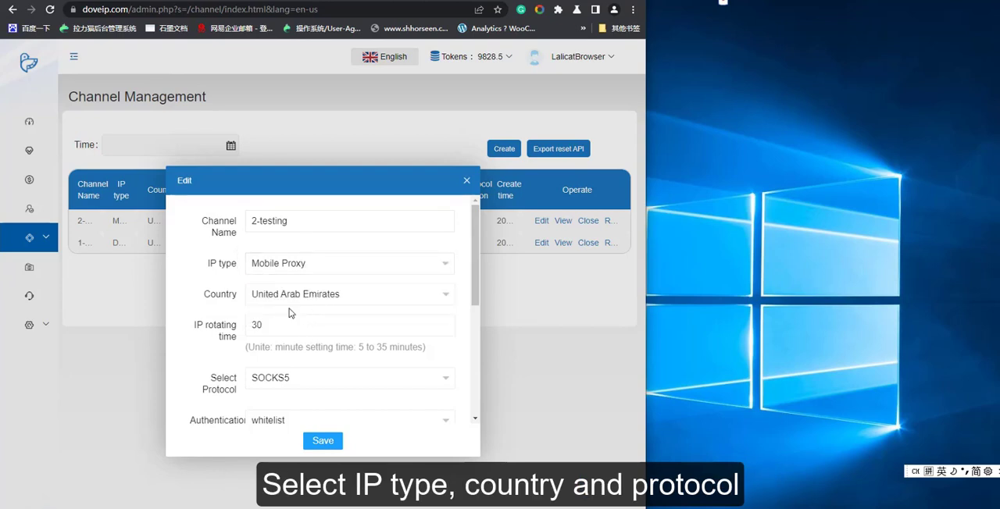
Choose South Africa as the country of channel 2-testing and save the channel.
click(425, 304)
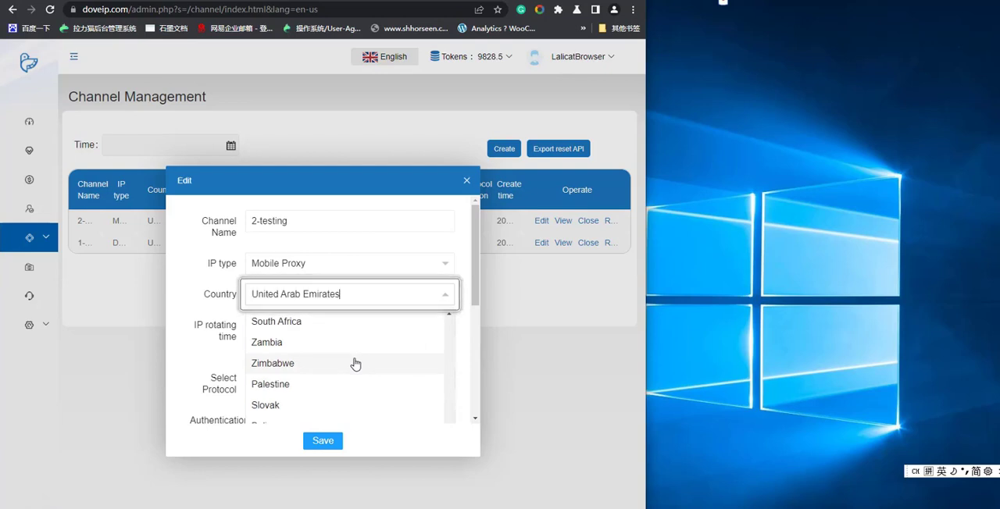
scroll(357, 360, up, 1)
scroll(356, 360, down, 1)
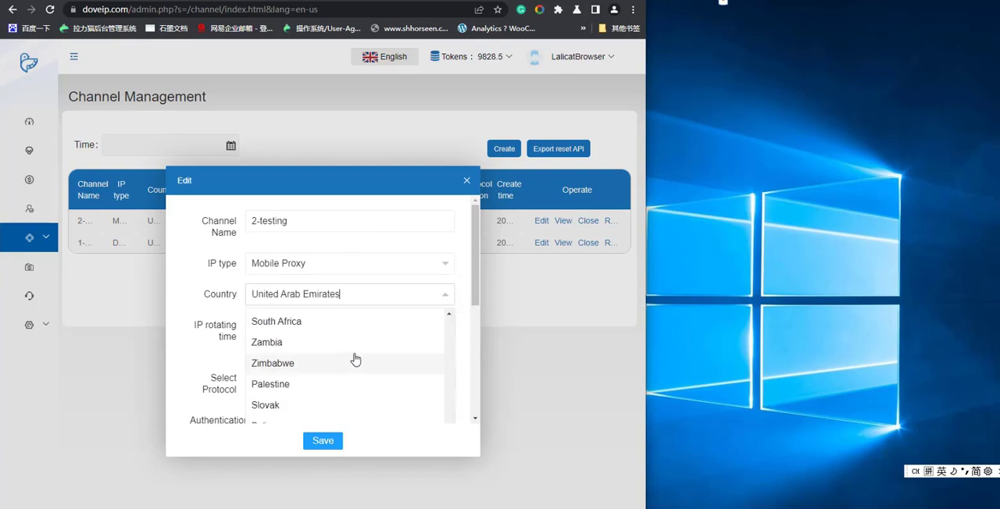
click(321, 324)
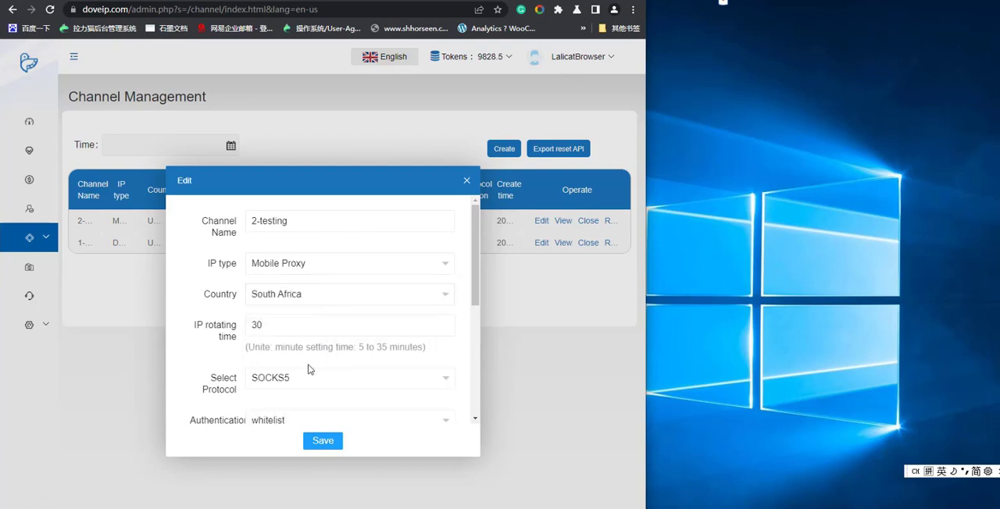
scroll(310, 370, down, 1)
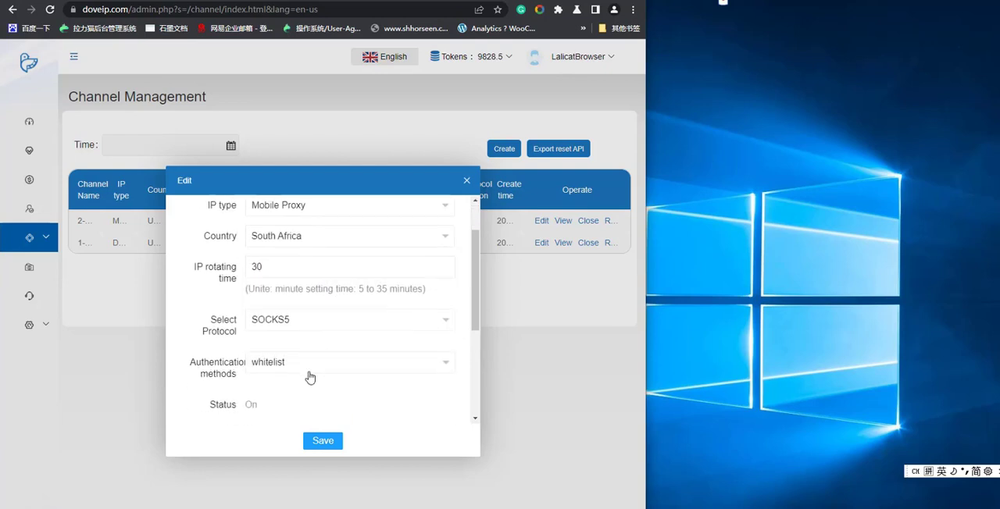
click(324, 441)
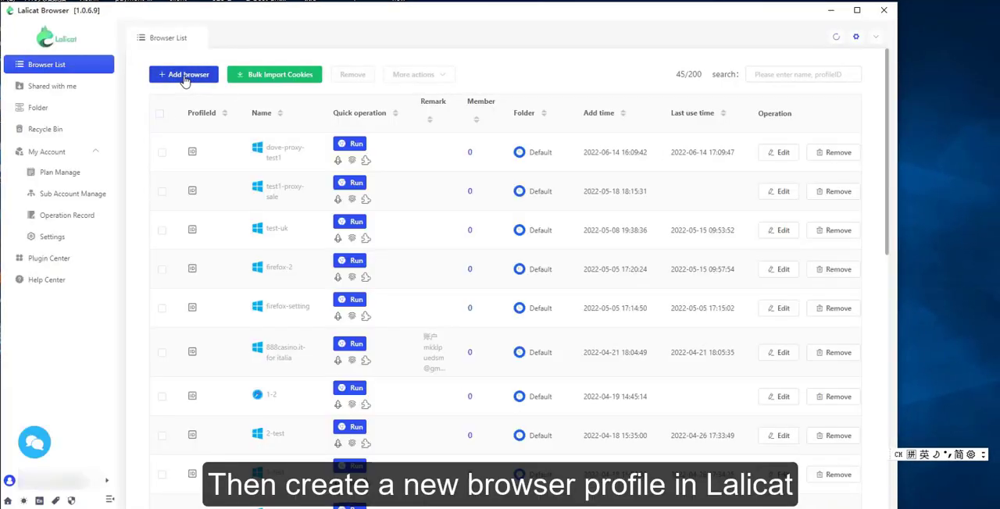
Switch to Lalicat Browser and start a new browser profile named dove-proxy-test-2.
click(184, 79)
click(672, 121)
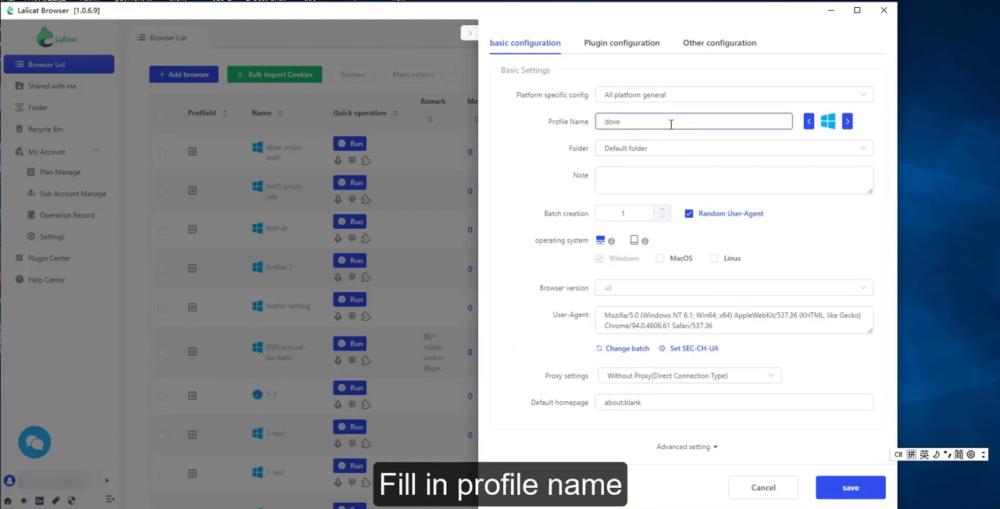
text(dove-proxy-testing)
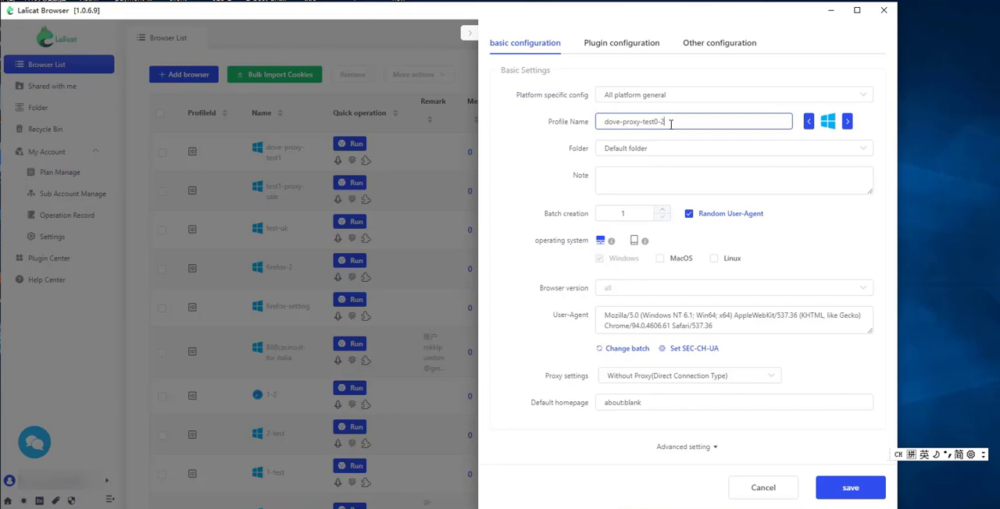
click(667, 179)
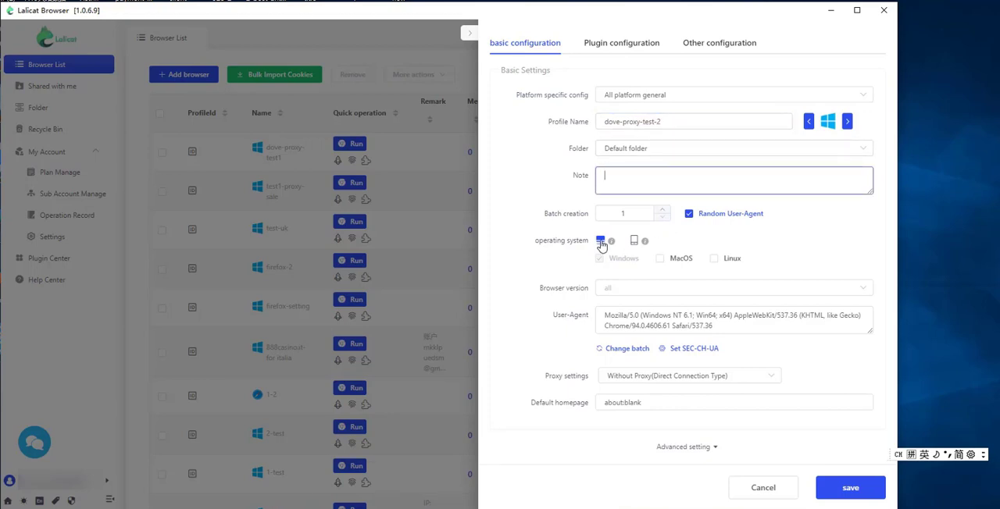
Keep only Windows as the profile's operating system and generate a new random User-Agent.
click(660, 259)
click(660, 260)
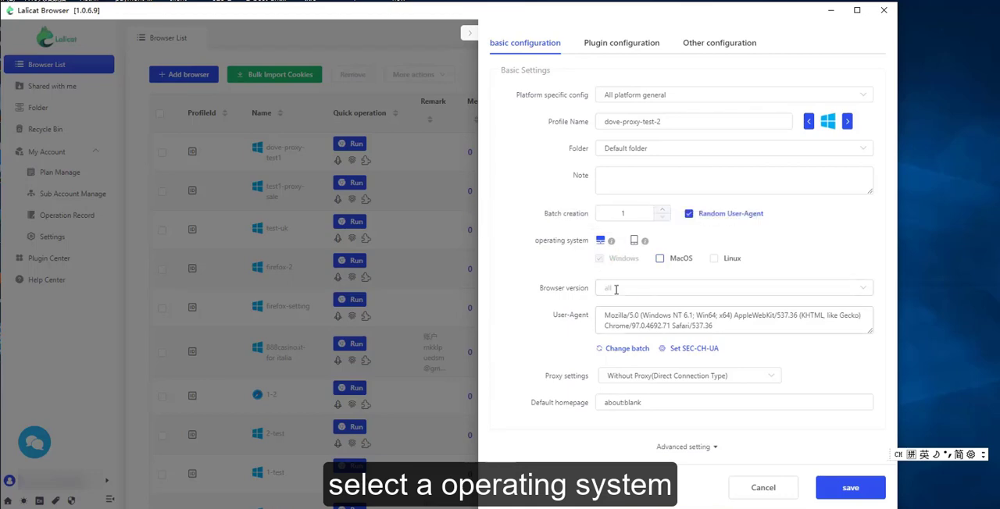
click(617, 352)
click(619, 353)
click(619, 352)
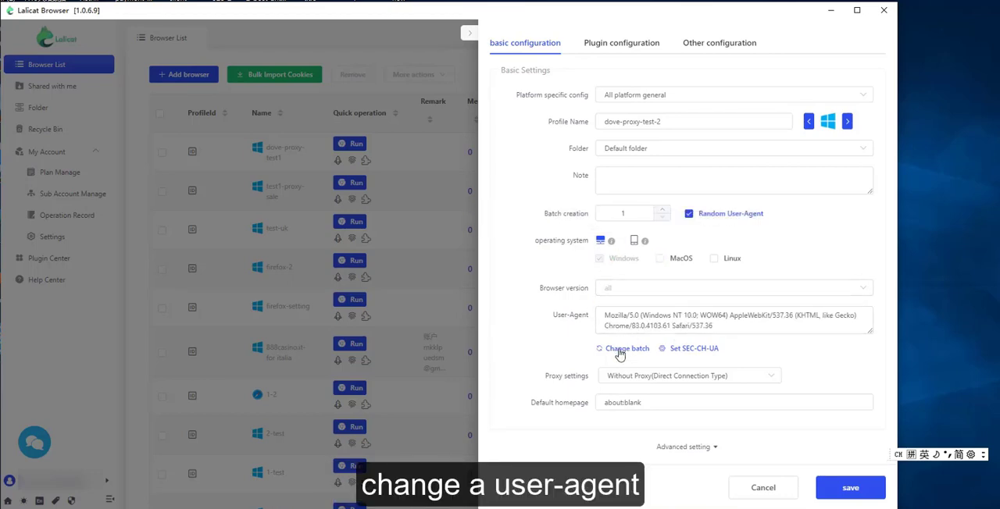
Set the profile's proxy type to SOCKS5 and shift the Lalicat window aside.
click(649, 377)
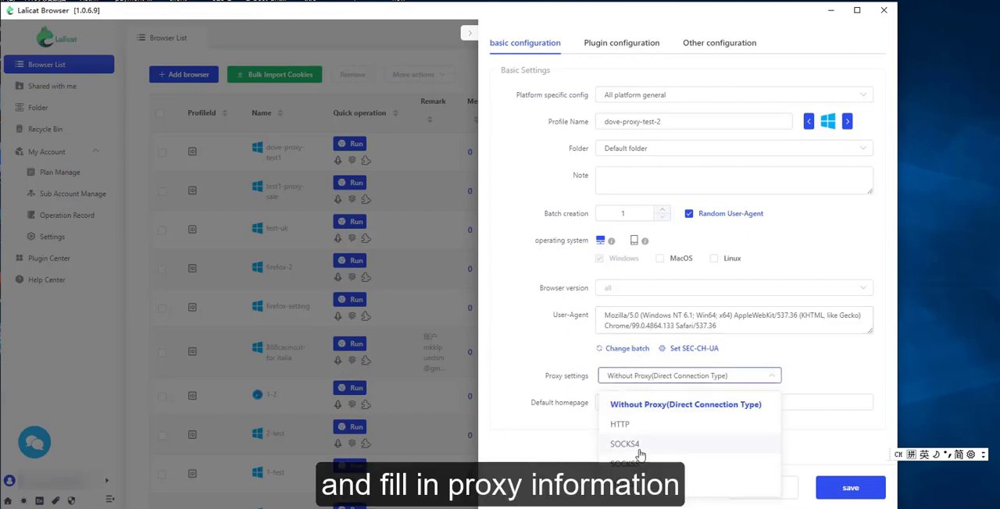
click(637, 442)
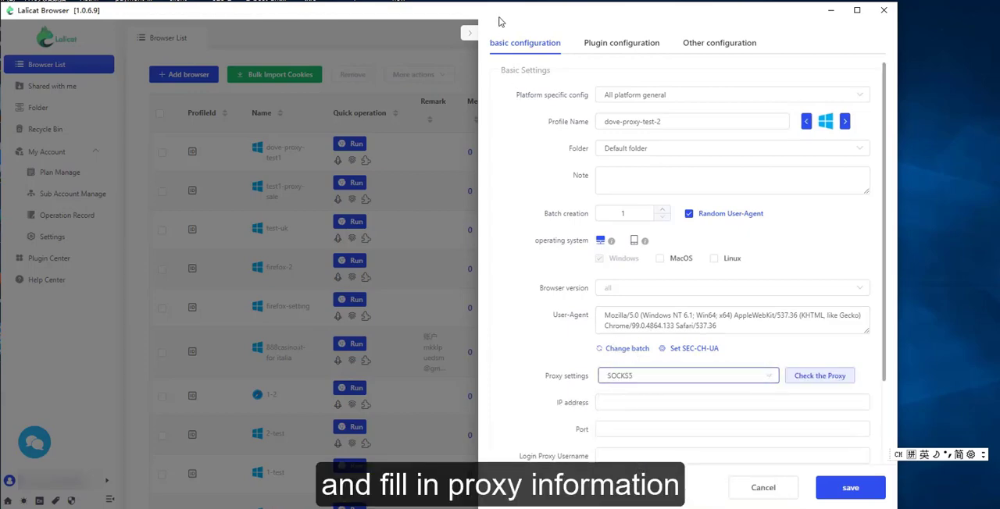
drag(500, 18, 550, 16)
Switch to the Channel Management page in Chrome and review the protocol and authentication settings of channel 2-testing.
key(alt+Tab)
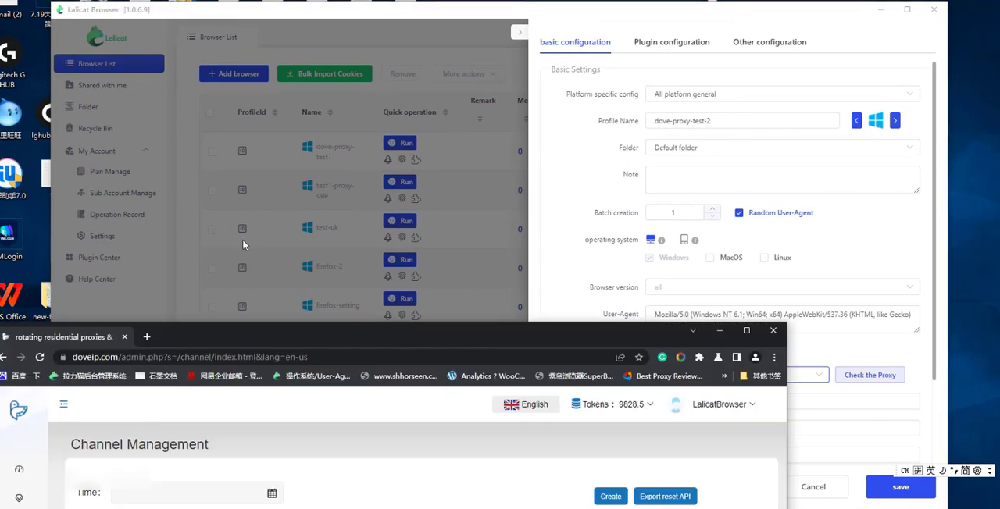
drag(228, 332, 237, 141)
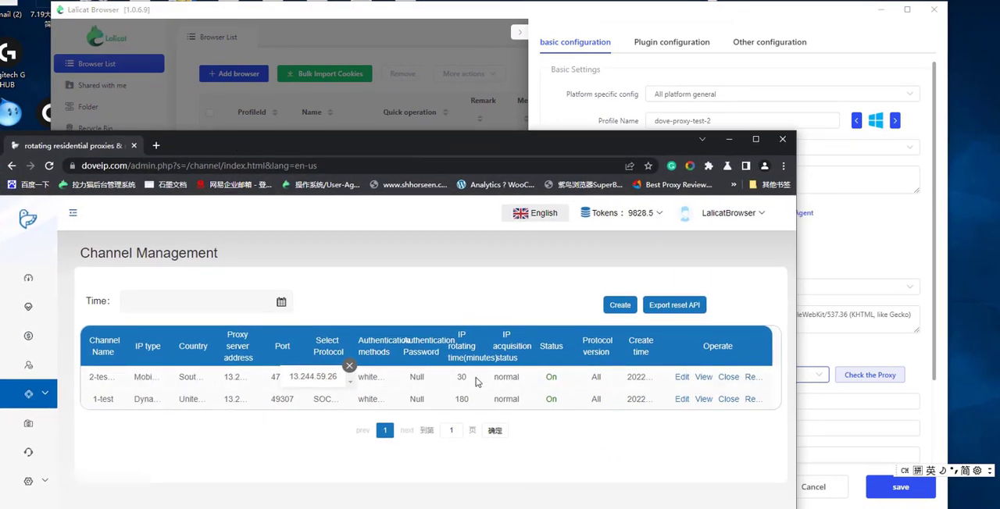
click(683, 377)
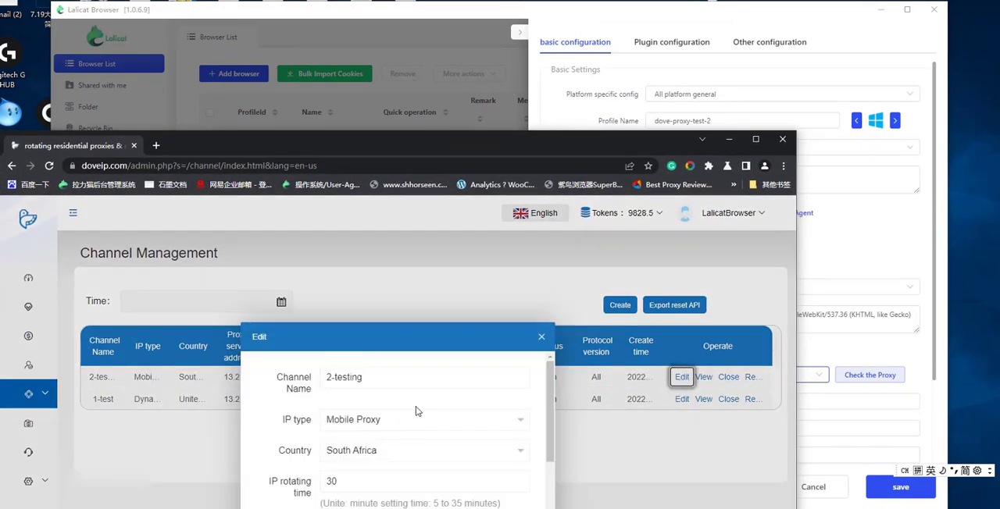
scroll(406, 421, down, 1)
drag(453, 344, 446, 272)
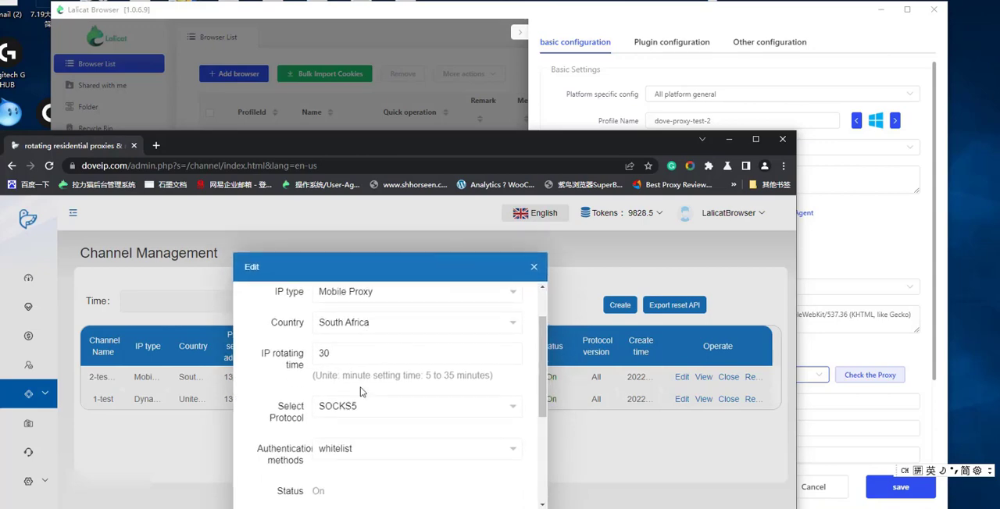
click(856, 276)
click(657, 402)
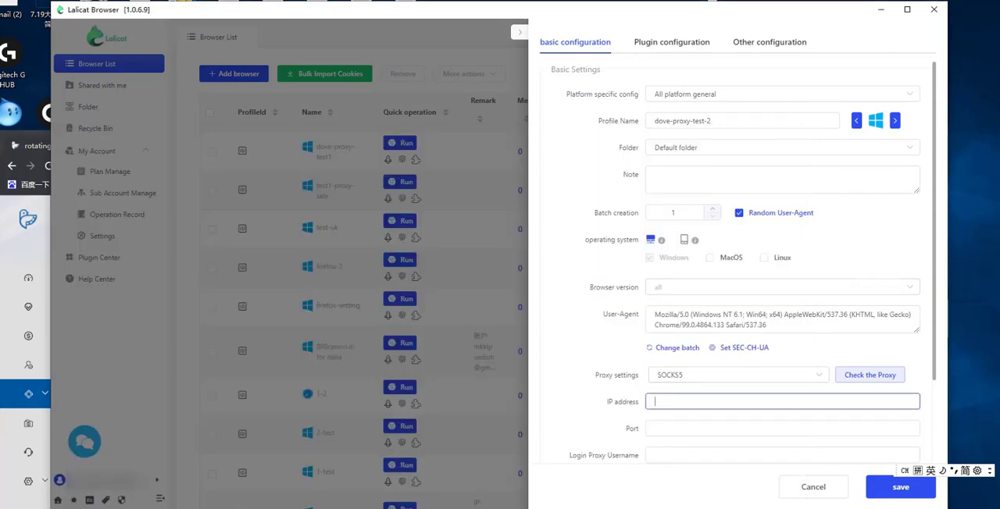
key(alt+Tab)
scroll(357, 422, up, 2)
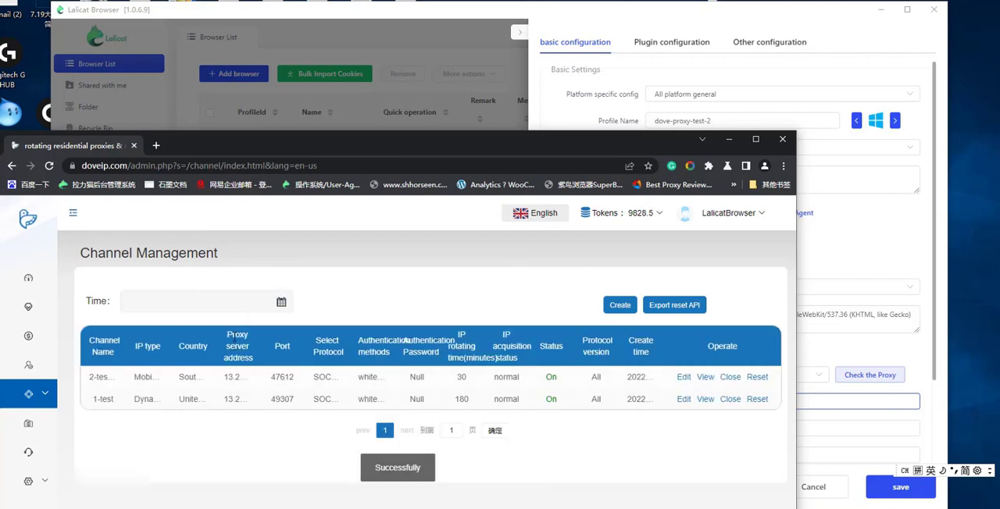
Copy channel 2-testing's proxy server address 13.244.59.26 into the Lalicat profile's proxy IP address.
click(251, 378)
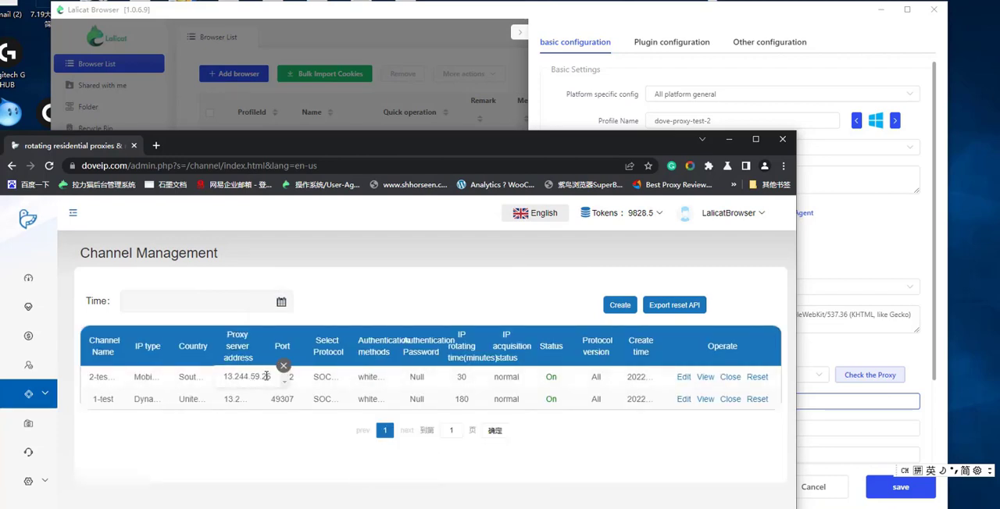
drag(270, 377, 224, 382)
key(ctrl+c)
click(829, 340)
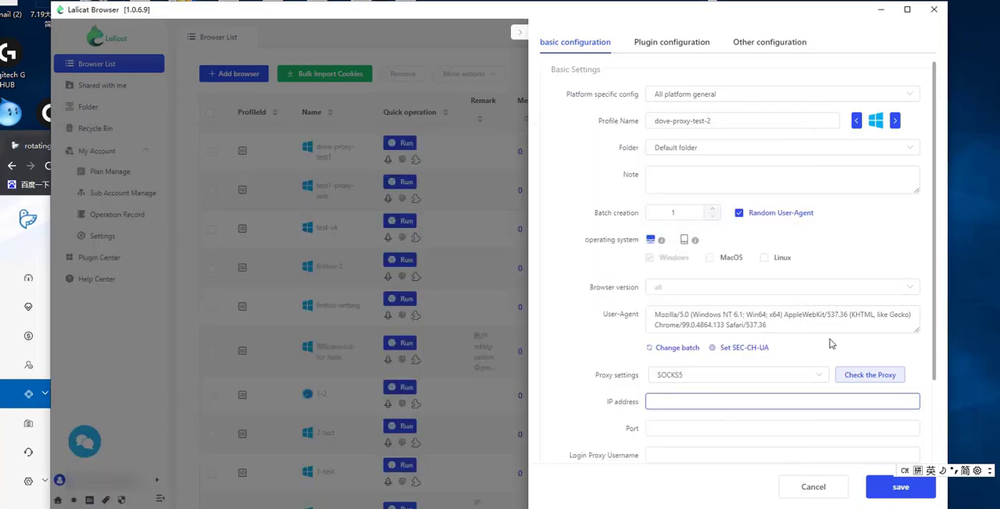
click(692, 401)
key(ctrl+v)
Copy channel 2-testing's port 47612 into the Lalicat profile's proxy port and save the profile.
click(689, 429)
key(alt+Tab)
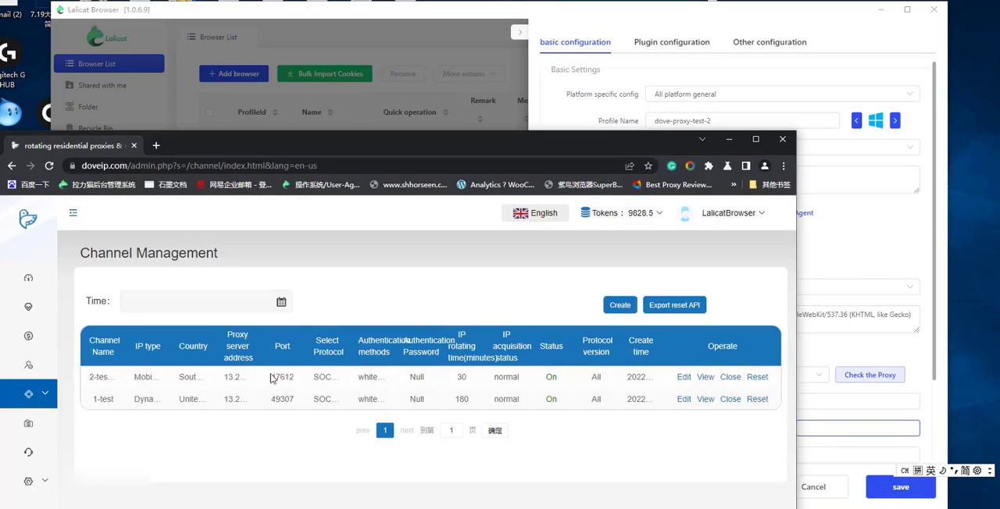
double_click(291, 380)
key(ctrl+c)
key(alt+Tab)
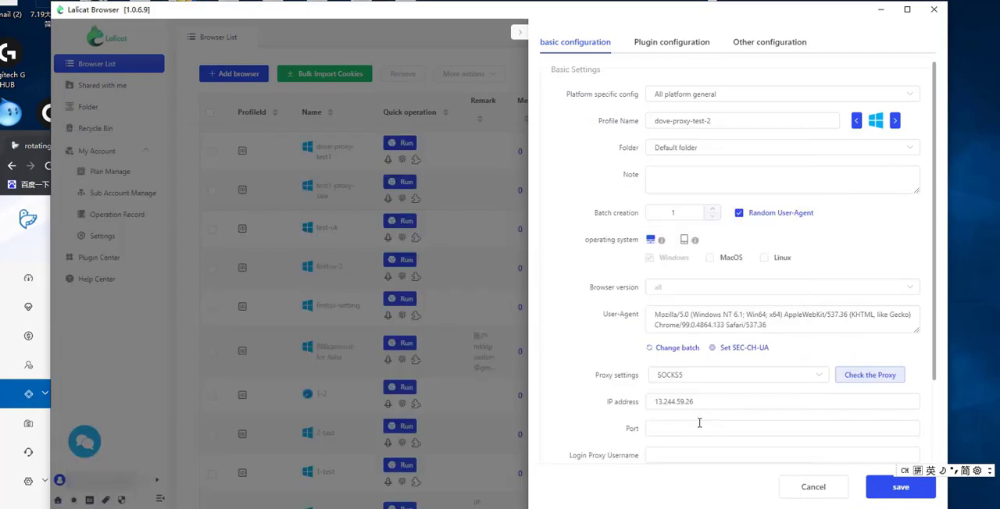
click(688, 424)
key(ctrl+v)
key(Tab)
click(889, 490)
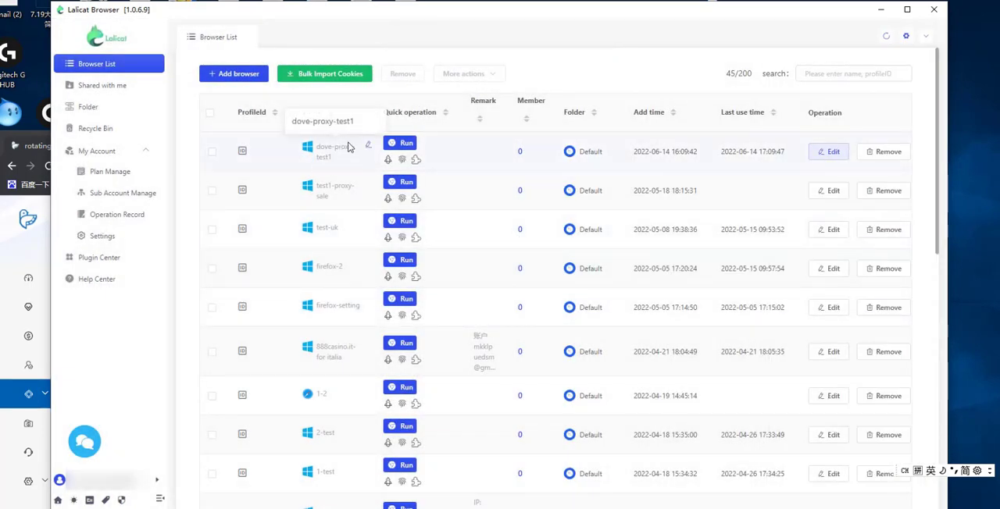
Open the dove-proxy-test1 profile for editing and check its proxy connection.
click(833, 154)
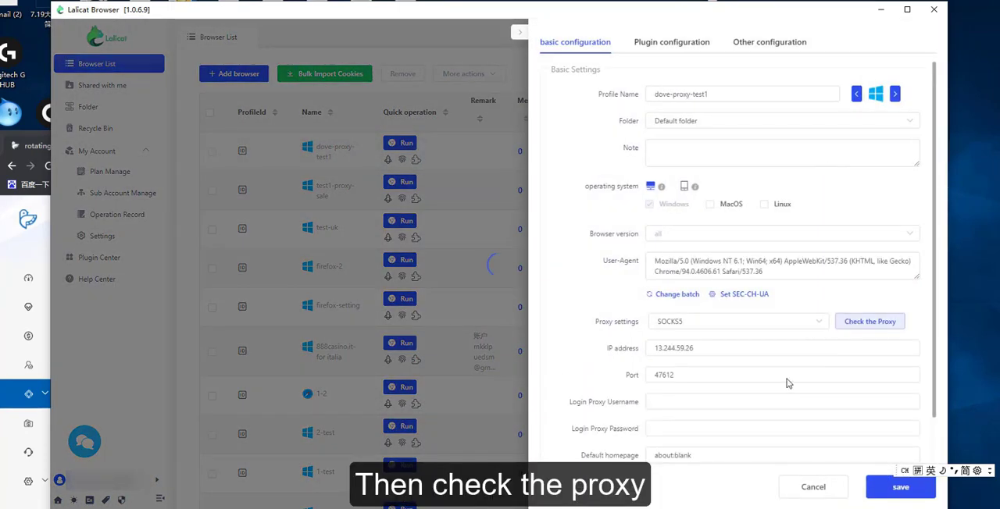
click(865, 329)
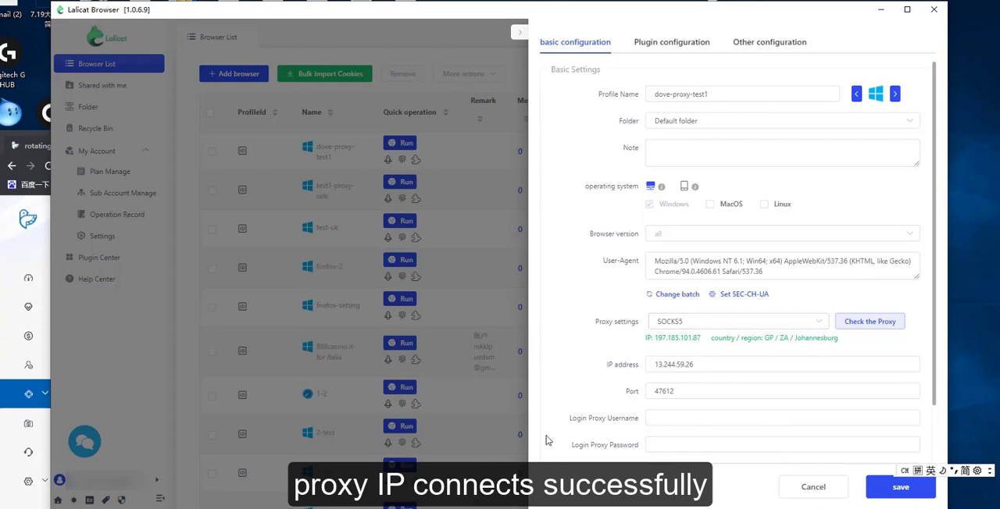
Check channel 2-testing's country in Dove's Channel Management list against the Lalicat proxy check, and return to the profile.
click(305, 507)
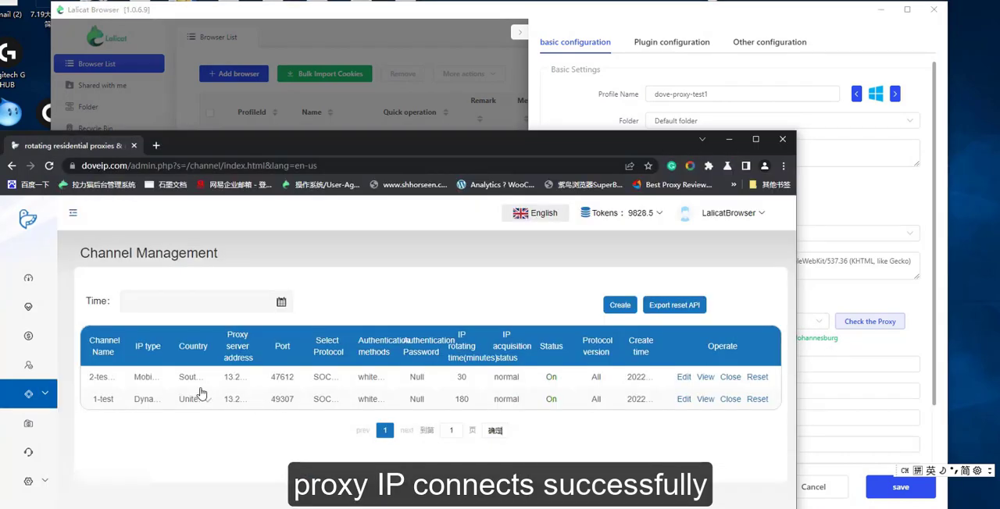
click(898, 351)
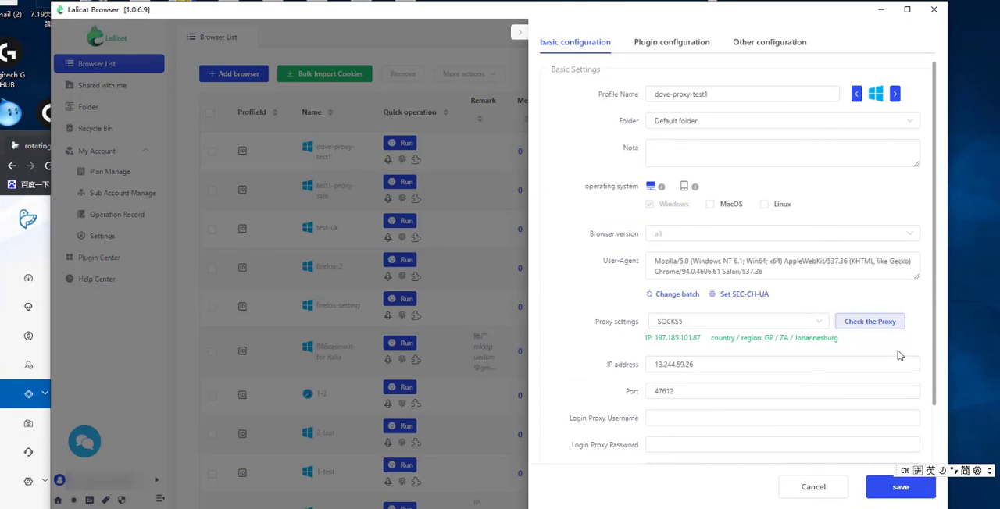
Save the dove-proxy-test1 profile, run it, and bring its browser window fully into view.
click(889, 494)
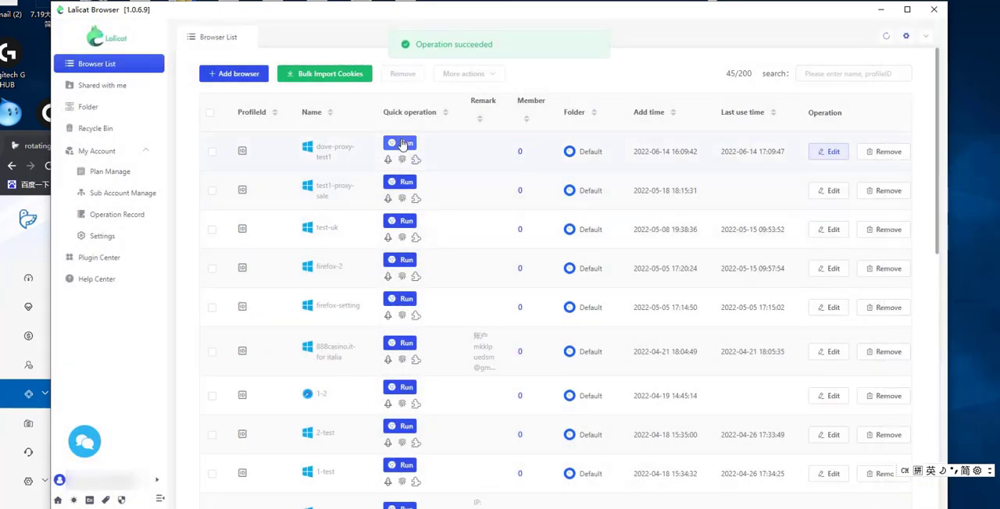
click(405, 144)
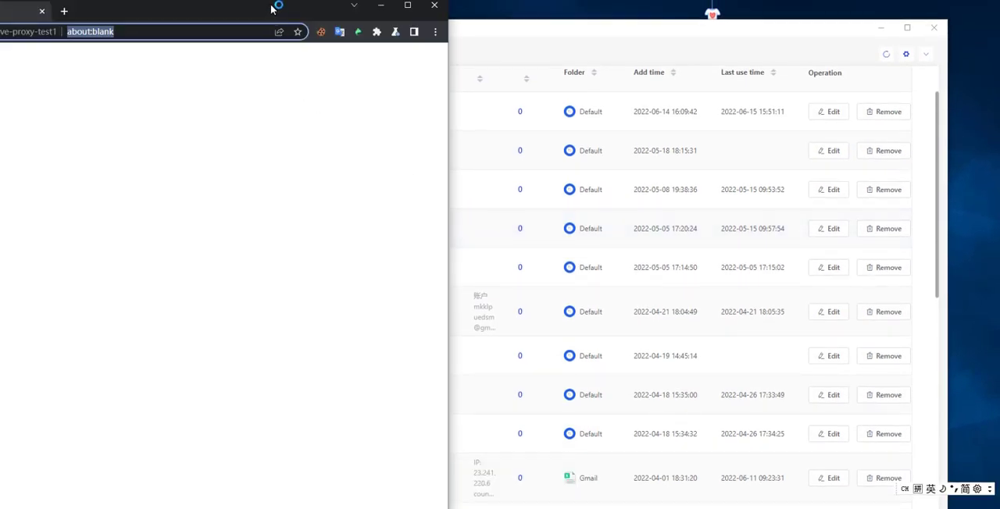
drag(278, 10, 445, 13)
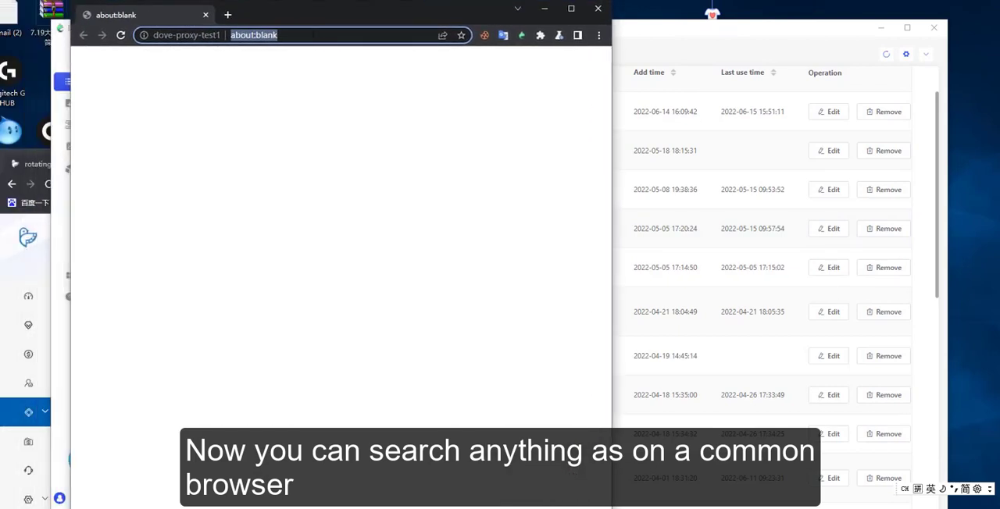
click(320, 37)
drag(278, 35, 231, 35)
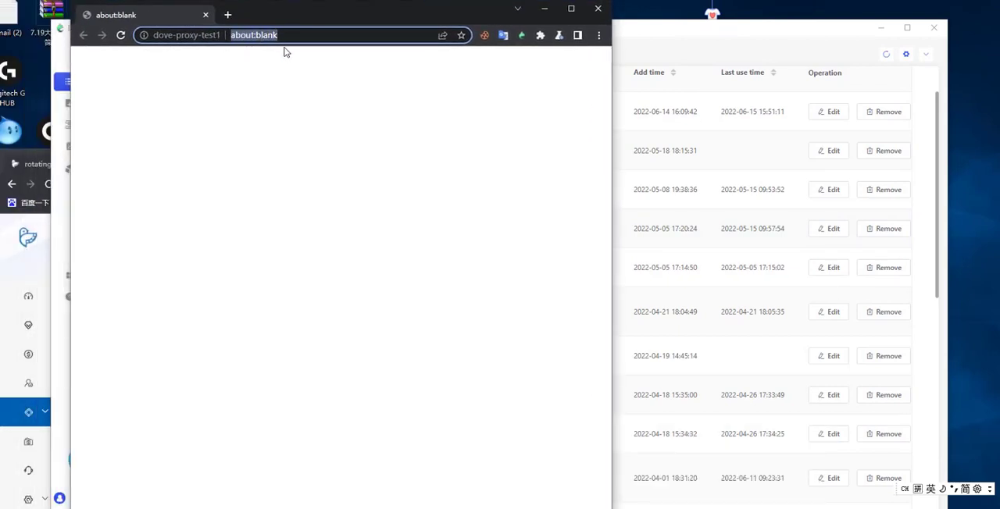
text(www.g)
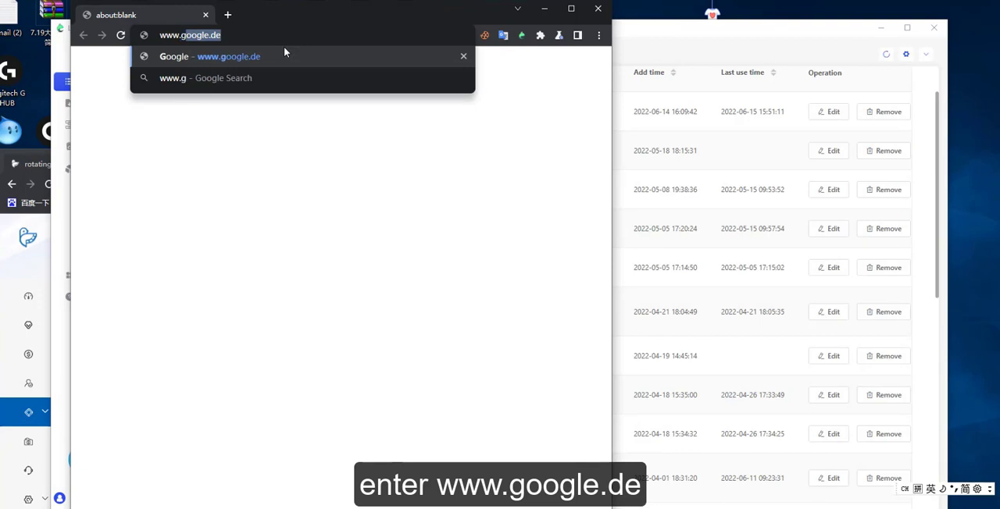
text(oogle.de)
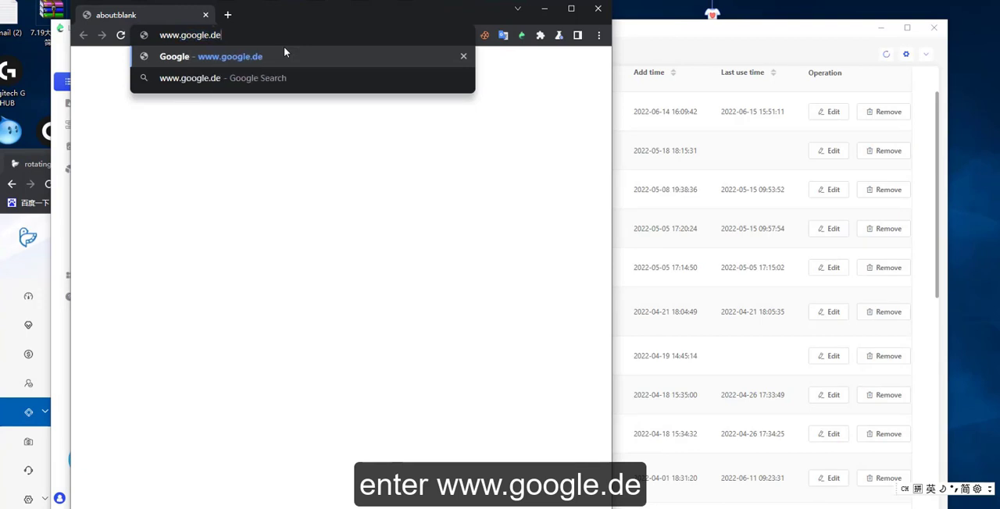
key(Return)
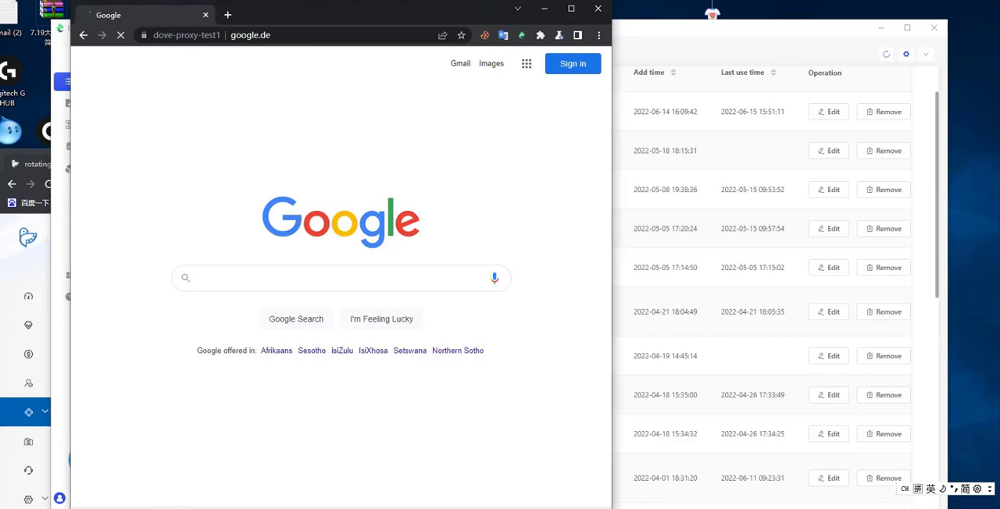
Compare channel 2-testing's full country name on the Channel Management page with the languages offered by Google.
click(390, 508)
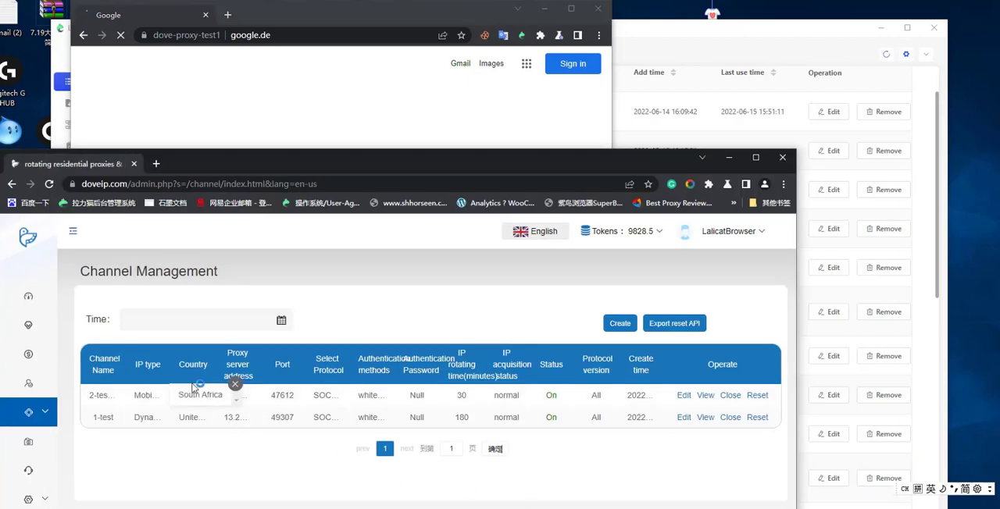
click(365, 114)
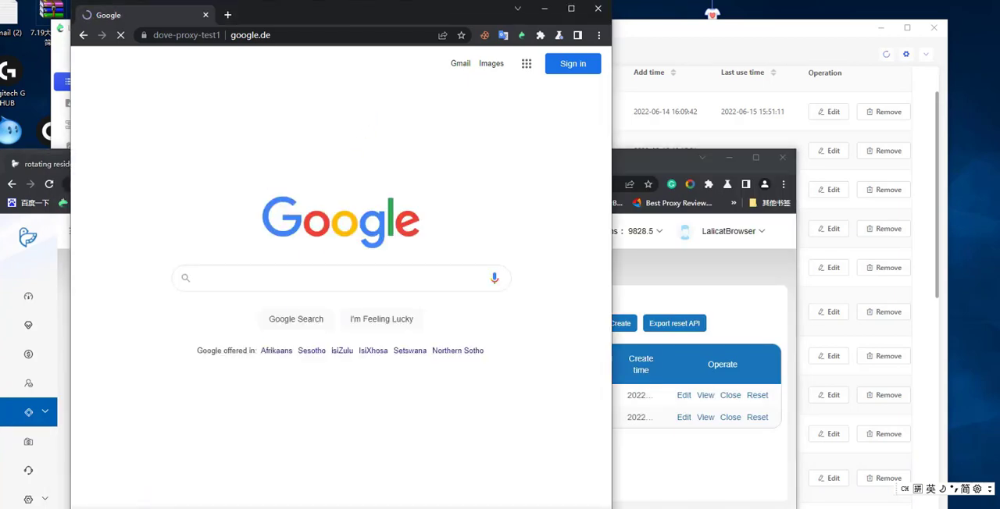
Search Google for "antidetect browser" in the dove-proxy-test1 browser.
click(229, 275)
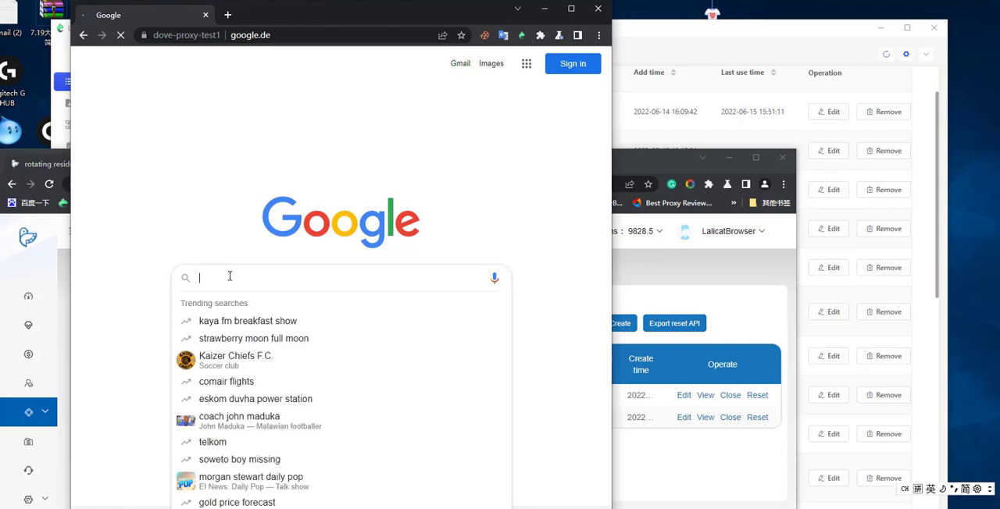
text(antid)
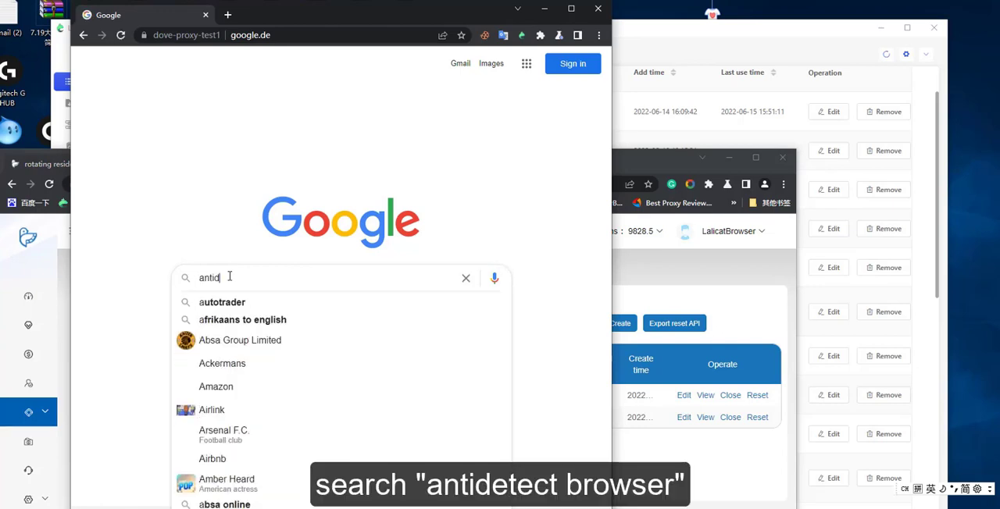
text(etect br)
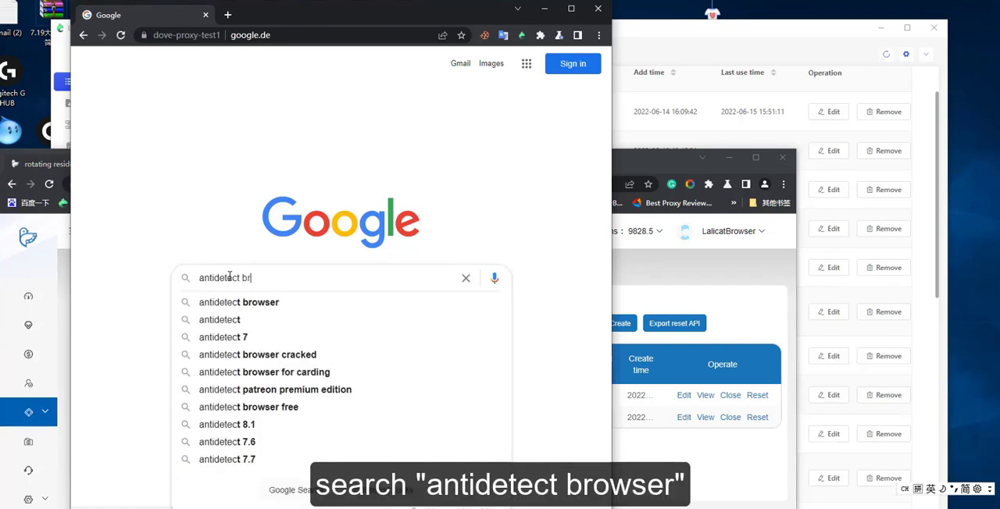
text(owser)
key(Return)
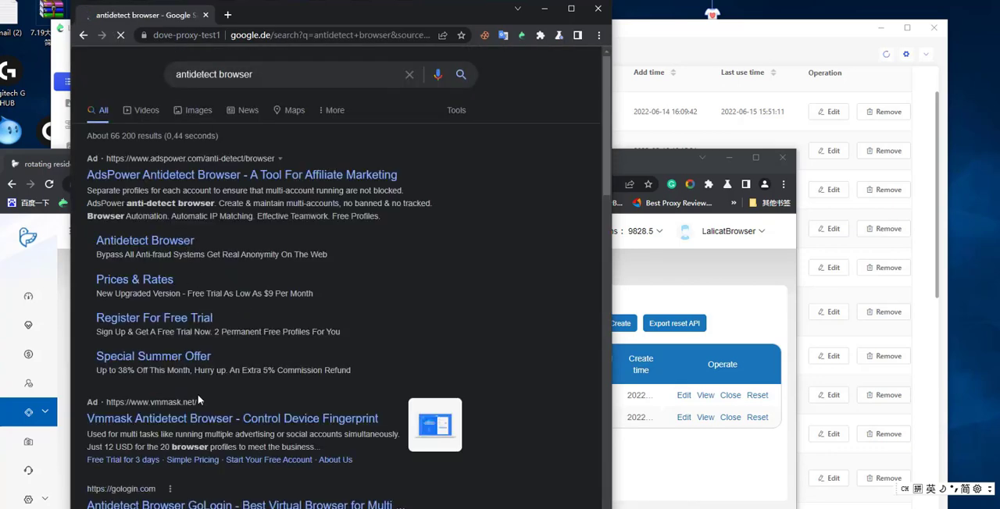
Look through the antidetect browser search results for Lalicat's official website.
scroll(199, 401, down, 2)
scroll(199, 401, down, 4)
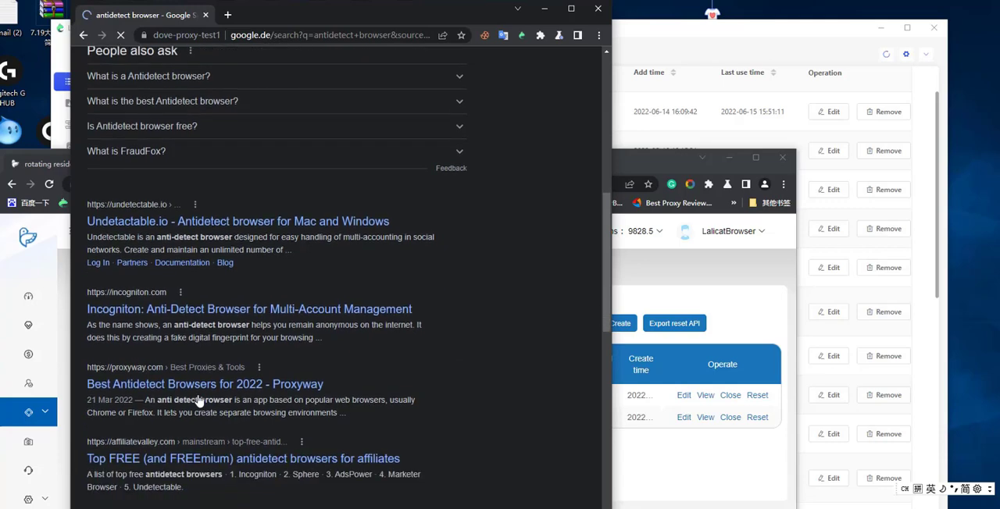
scroll(200, 401, down, 3)
scroll(156, 397, up, 1)
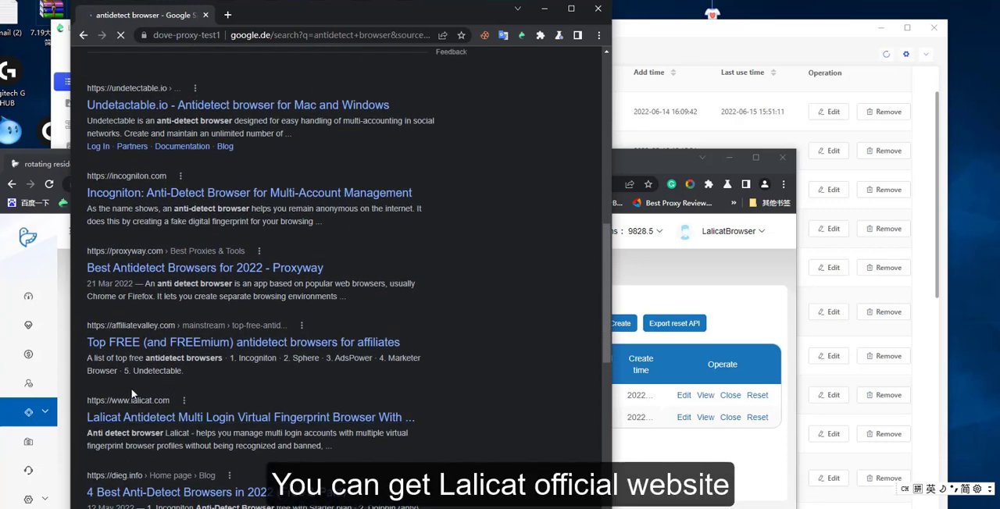
scroll(209, 400, up, 10)
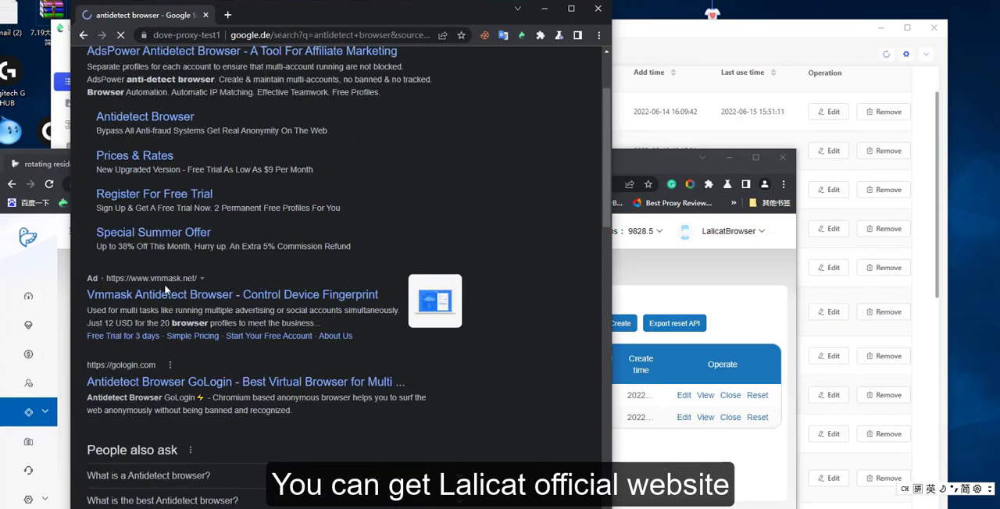
scroll(215, 380, down, 7)
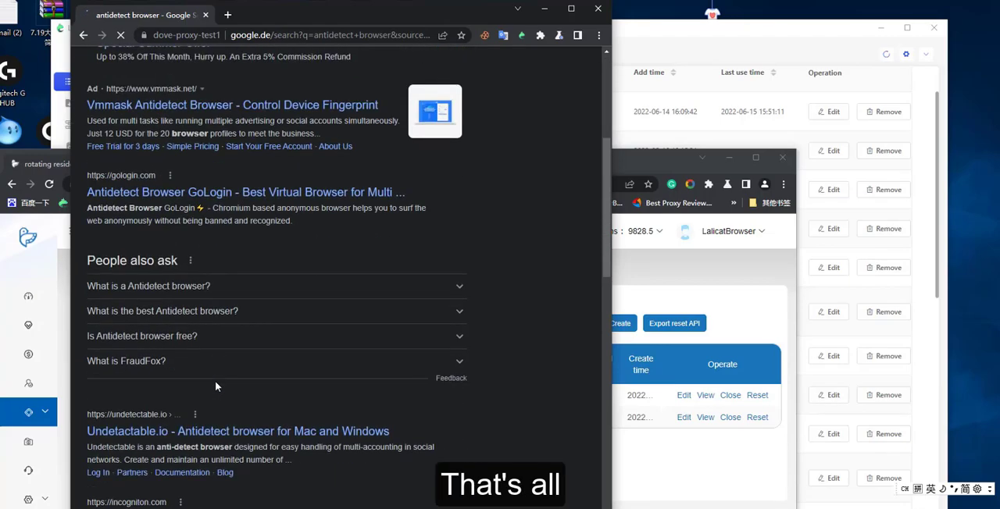
scroll(215, 380, down, 3)
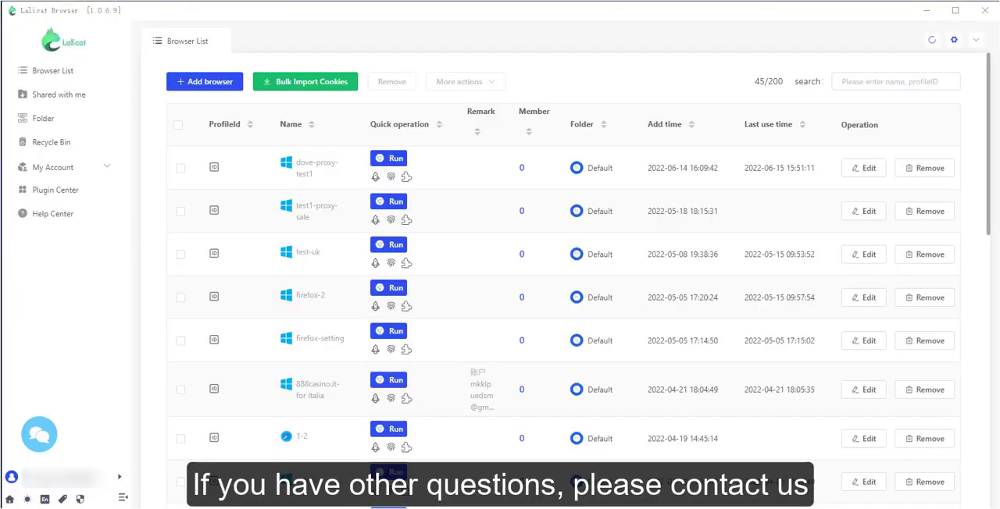
Switch to Lalicat Browser and open its customer service contact details.
click(39, 434)
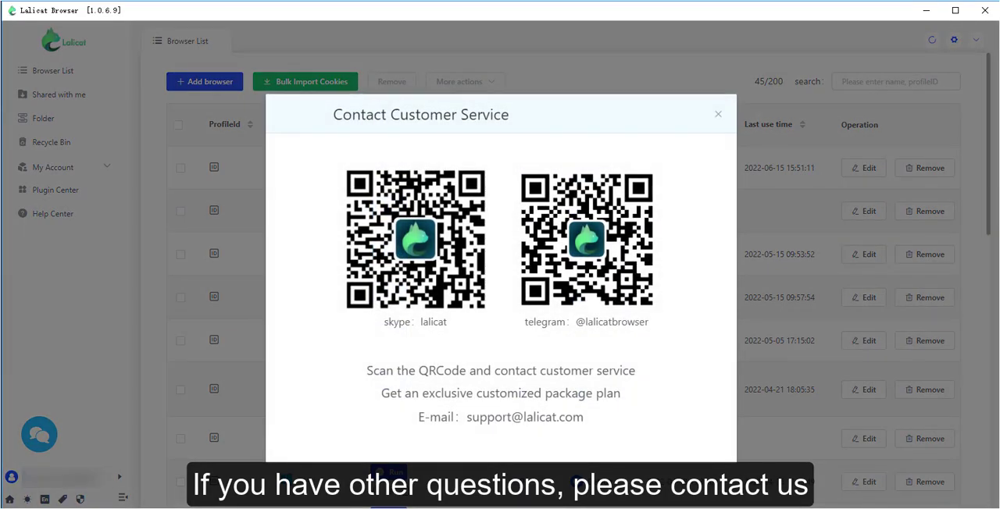